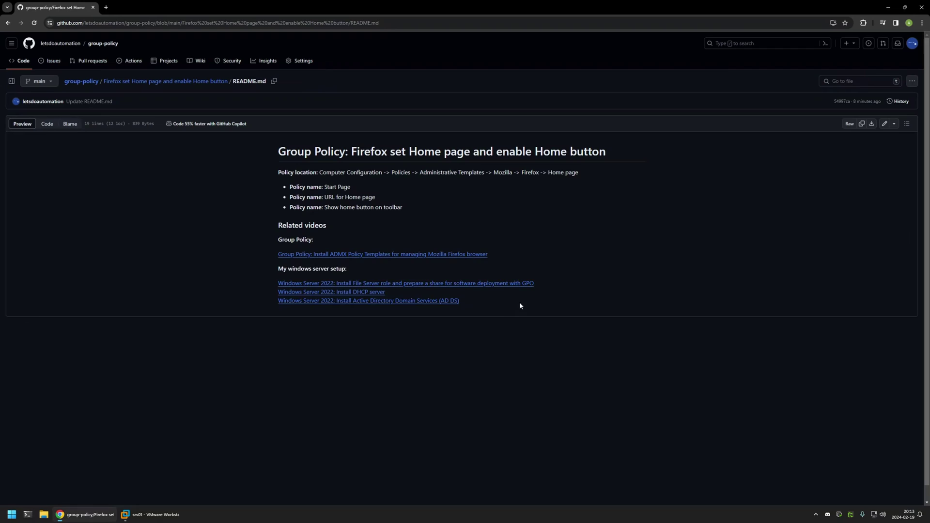
# Highlight the README's related links, the three Windows Server 2022 links and the Related videos section
pyautogui.moveTo(520, 305); pyautogui.dragTo(281, 236)
pyautogui.click(399, 234)
pyautogui.moveTo(482, 303); pyautogui.dragTo(277, 267)
pyautogui.click(489, 265)
pyautogui.moveTo(505, 261); pyautogui.dragTo(253, 222)
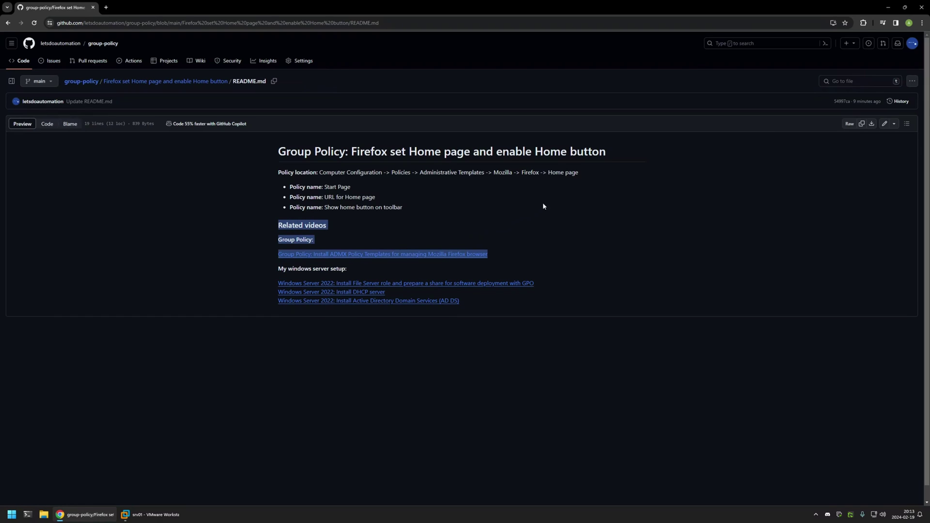
pyautogui.click(585, 175)
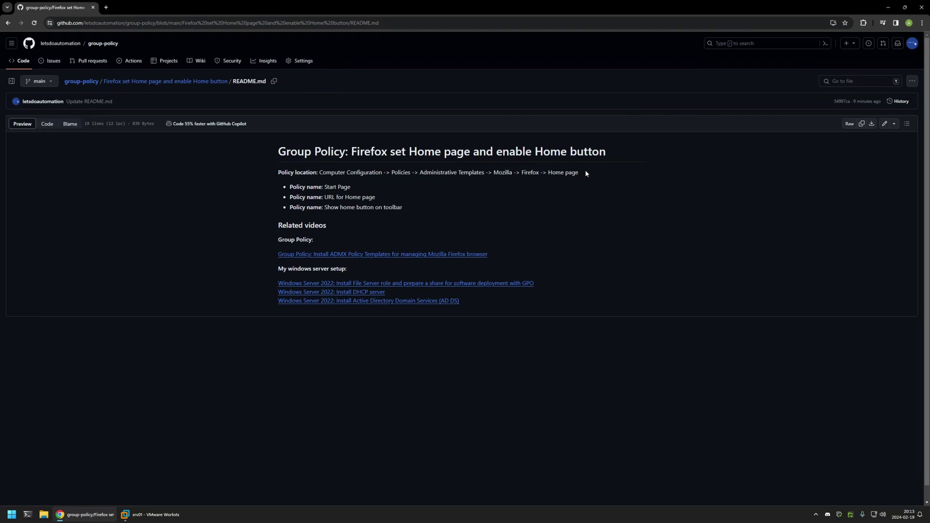
# Launch Group Policy Management from the domain controller's Server Manager Tools menu
pyautogui.click(165, 513)
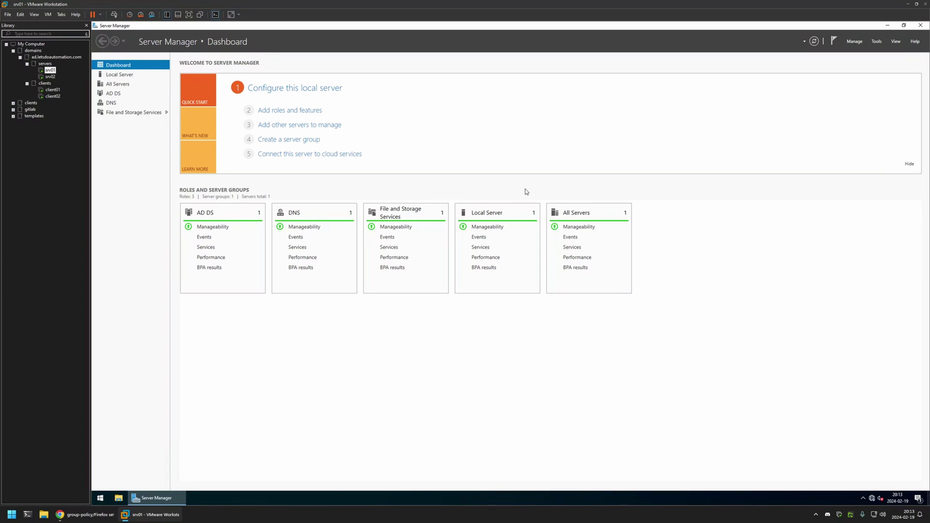
pyautogui.click(877, 41)
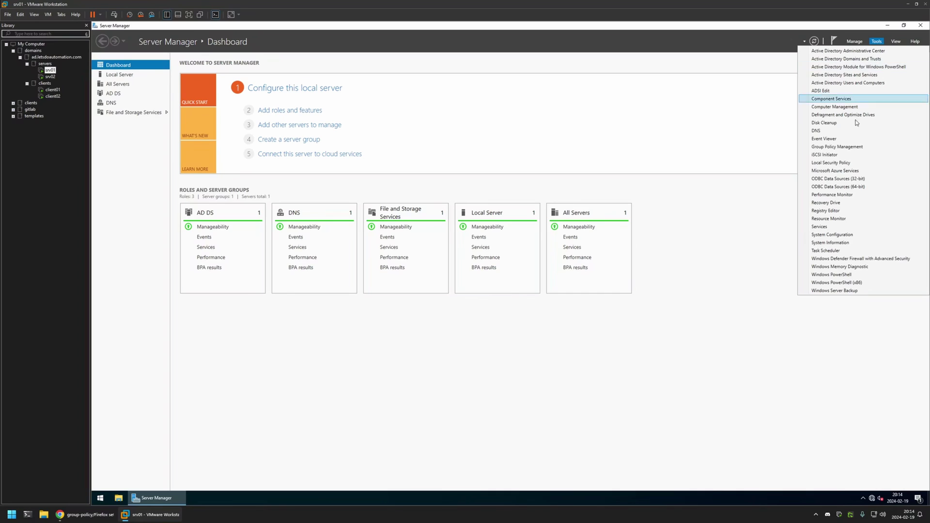
pyautogui.click(852, 147)
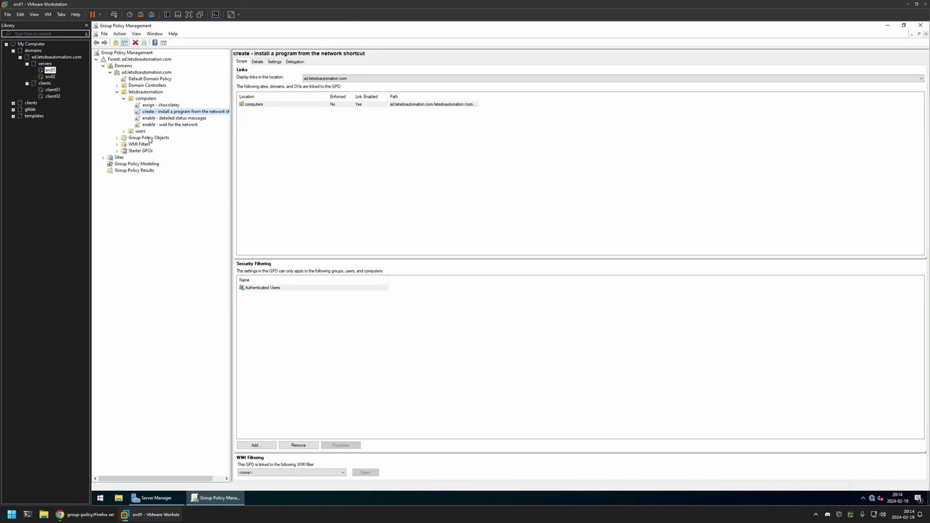
# Create a new GPO named 'firefox settings' and select it under Group Policy Objects
pyautogui.rightClick(149, 140)
pyautogui.click(165, 142)
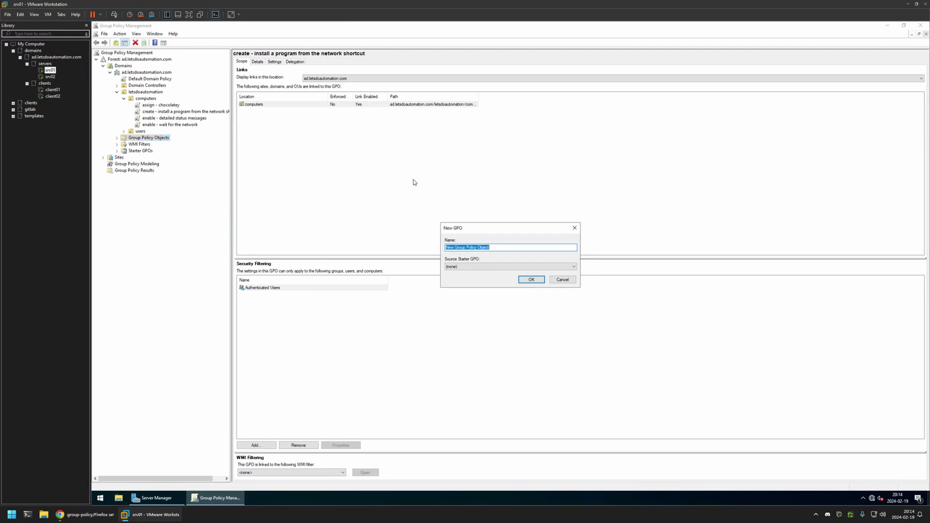
pyautogui.write('firefox settings')
pyautogui.click(531, 280)
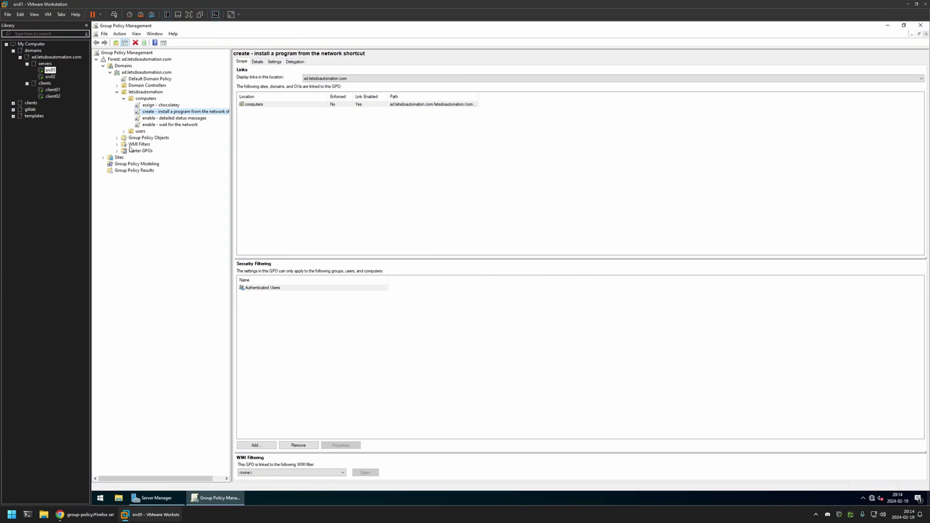
pyautogui.click(117, 138)
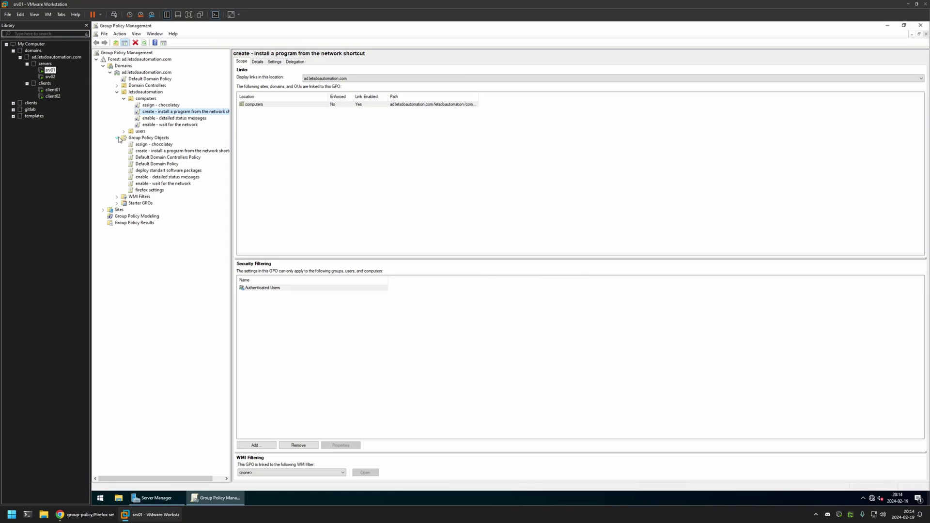
pyautogui.click(155, 191)
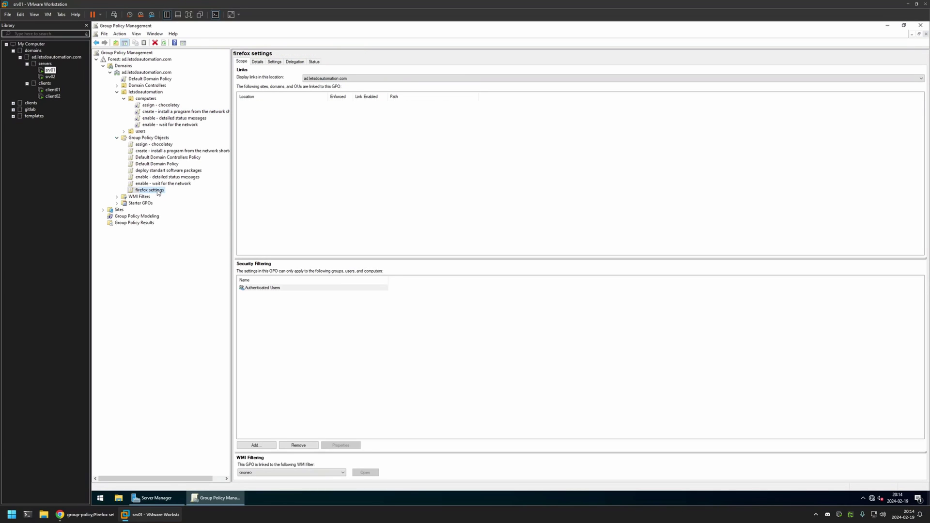
# Open the firefox settings GPO in Group Policy Management Editor and arrange the window
pyautogui.rightClick(158, 192)
pyautogui.click(167, 195)
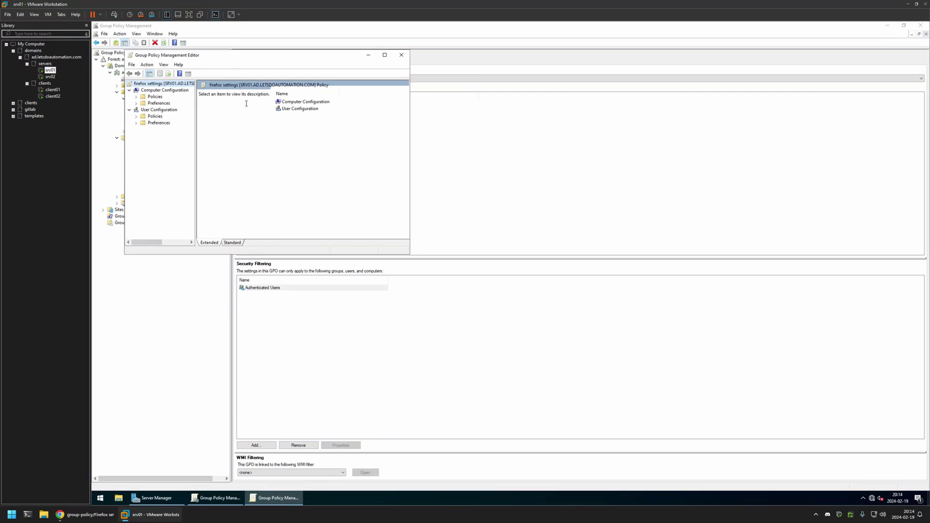
pyautogui.moveTo(231, 59); pyautogui.dragTo(421, 108)
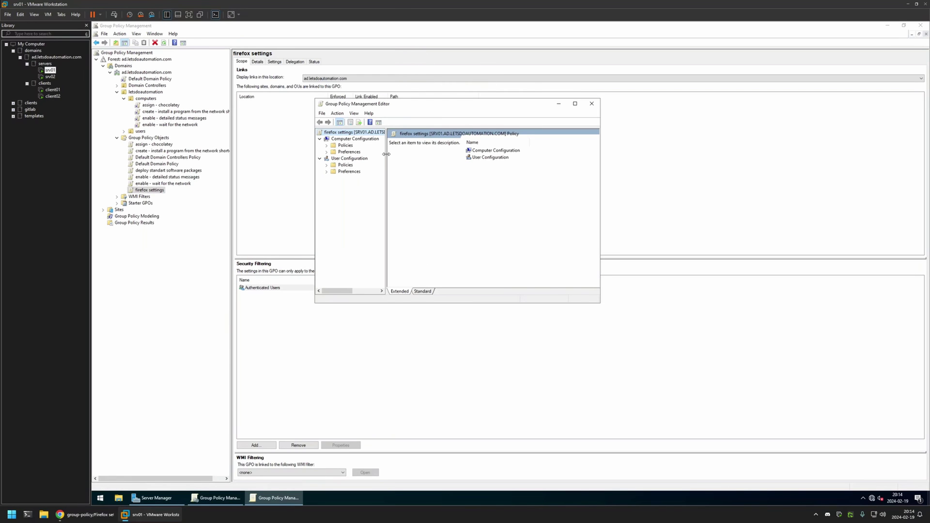
pyautogui.moveTo(503, 147); pyautogui.dragTo(503, 146)
# Navigate to Computer Configuration > Policies > Administrative Templates > Mozilla > Firefox > Home page
pyautogui.click(347, 139)
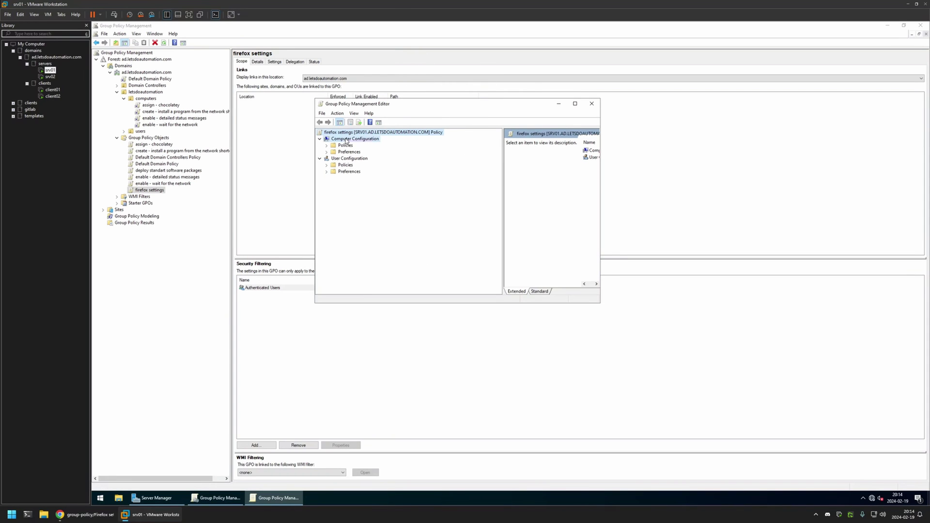
pyautogui.click(327, 145)
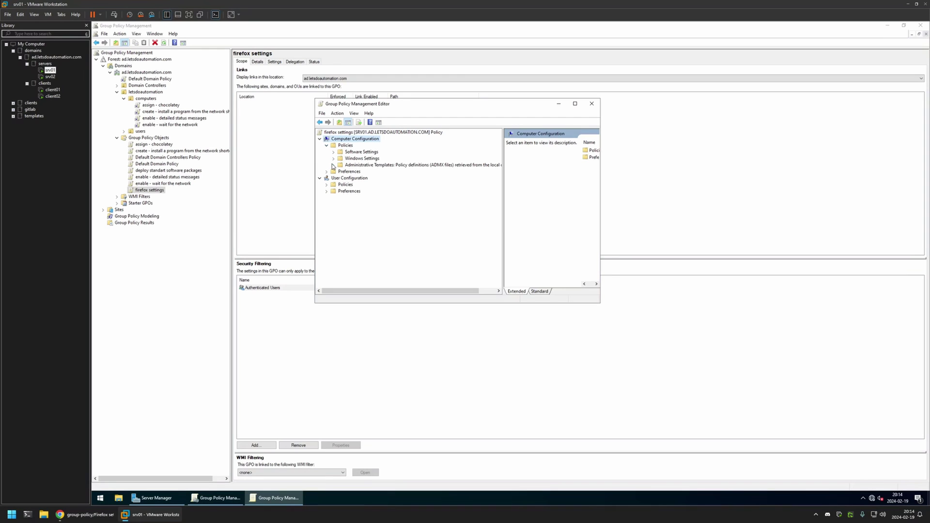
pyautogui.click(333, 166)
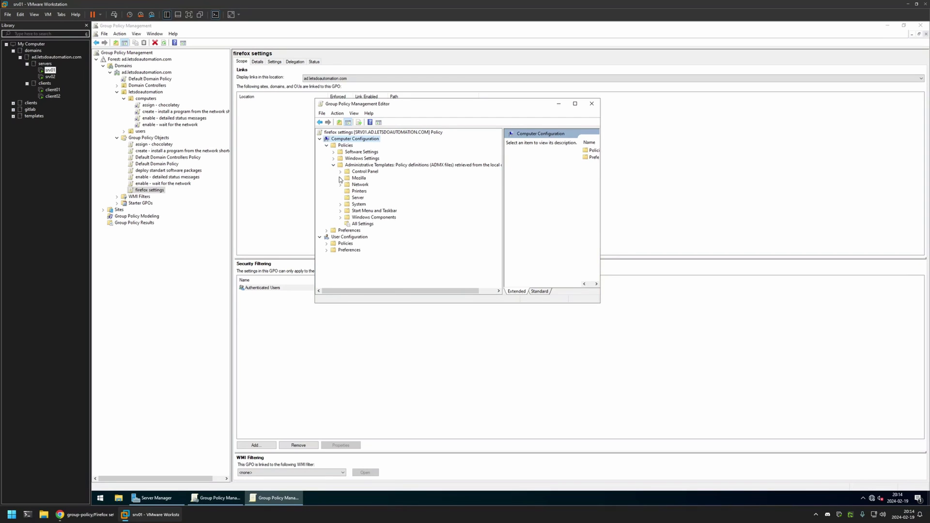
pyautogui.click(340, 178)
pyautogui.click(365, 185)
pyautogui.click(575, 103)
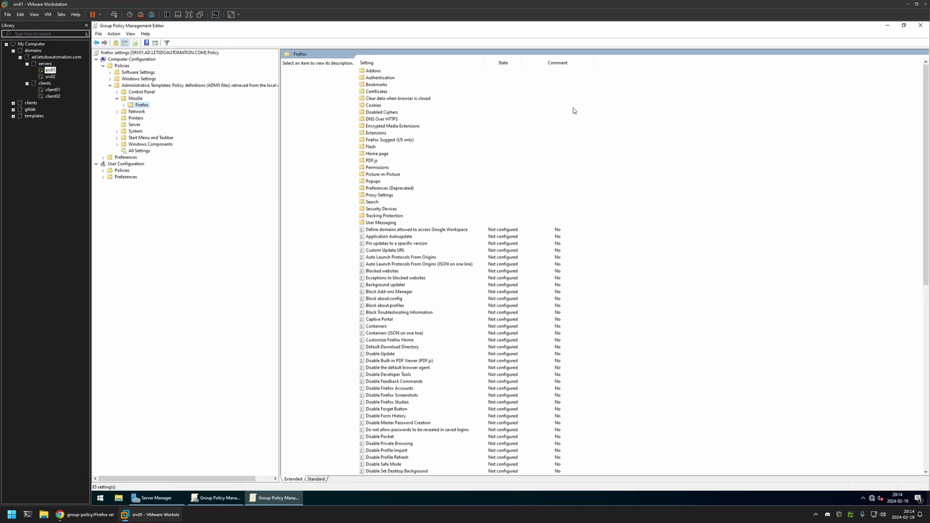
pyautogui.doubleClick(378, 154)
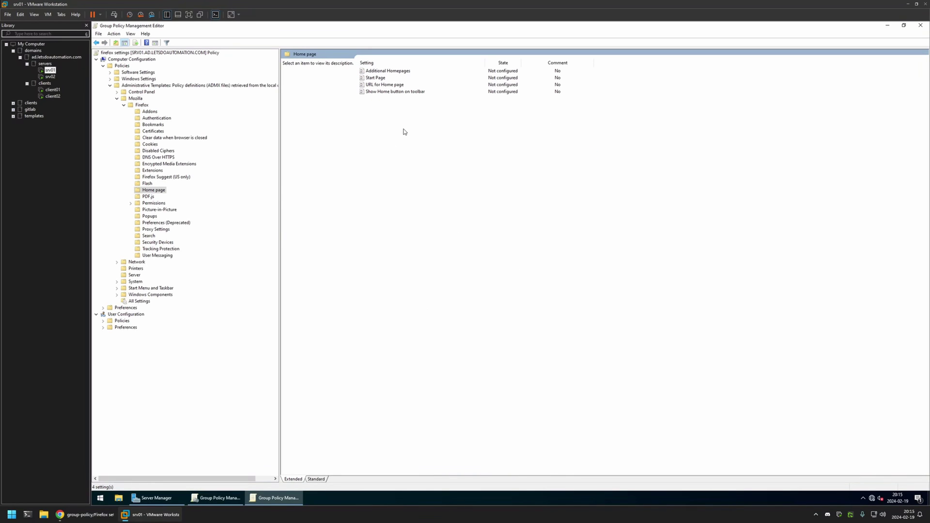
# Enable the Show Home button on toolbar policy
pyautogui.doubleClick(381, 92)
pyautogui.click(197, 153)
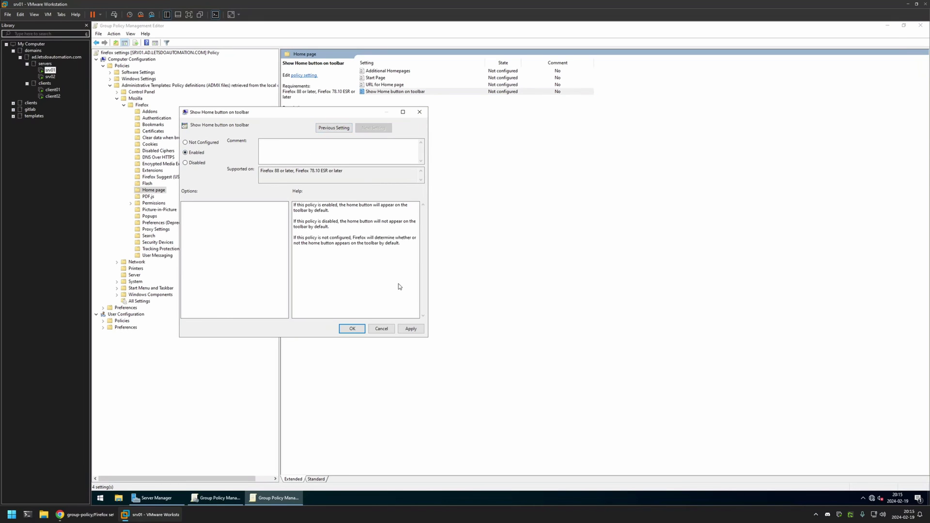
pyautogui.click(411, 329)
pyautogui.click(352, 328)
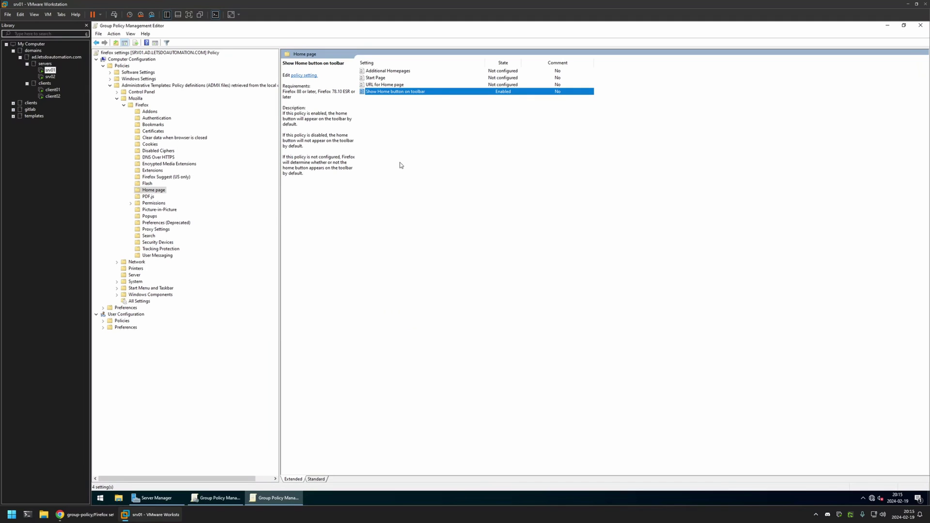
# Enable the Start Page policy with Firefox starting on the Homepage
pyautogui.doubleClick(376, 78)
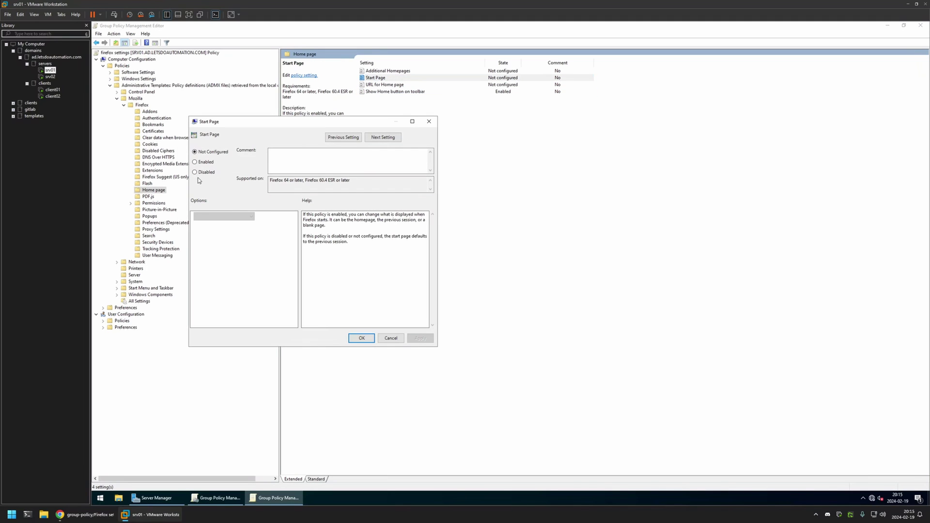
pyautogui.click(198, 162)
pyautogui.click(239, 218)
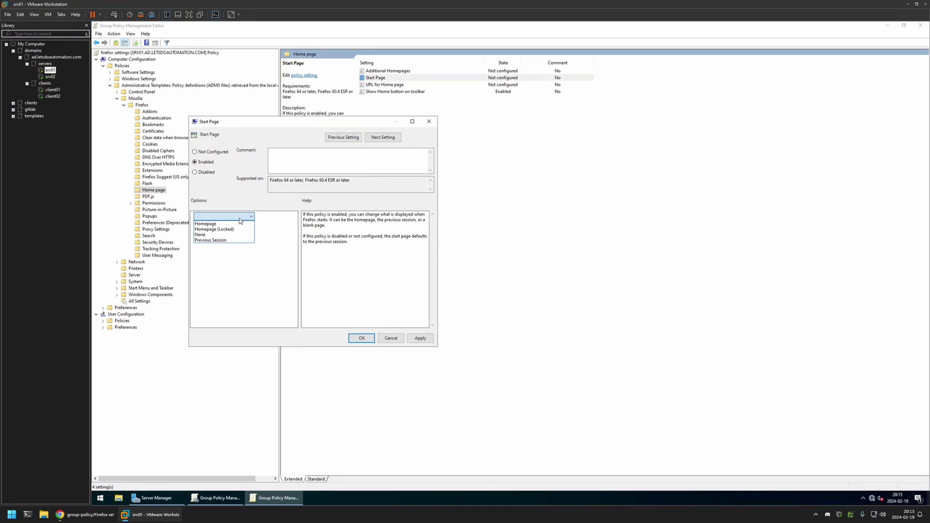
pyautogui.click(222, 224)
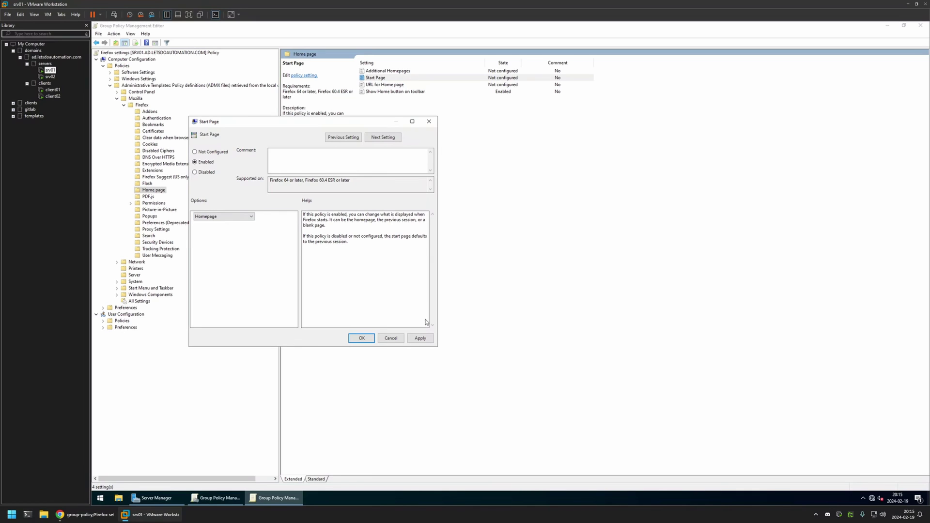
pyautogui.click(416, 337)
pyautogui.click(365, 337)
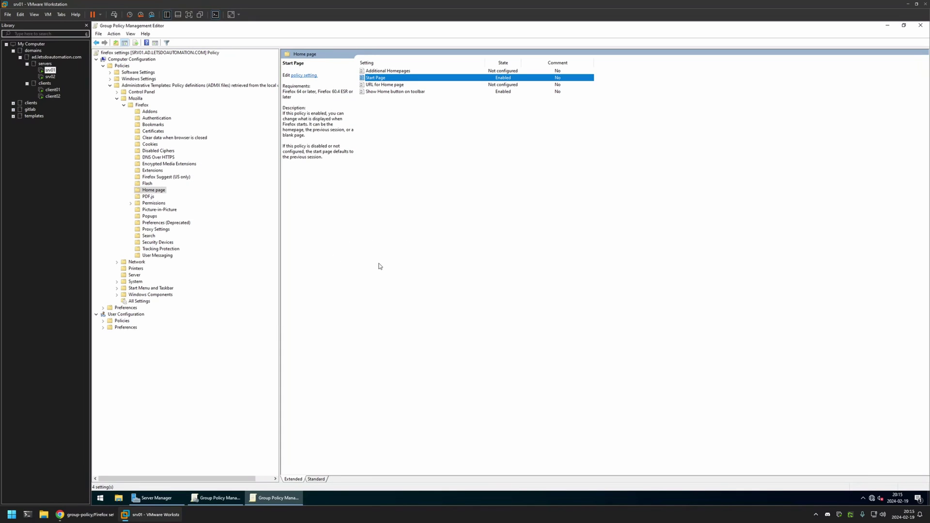
pyautogui.click(409, 137)
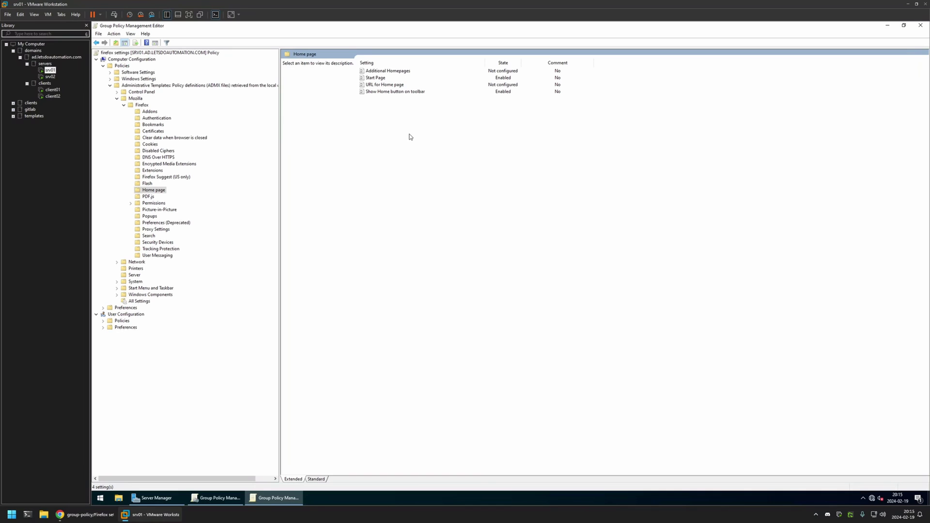
pyautogui.doubleClick(373, 88)
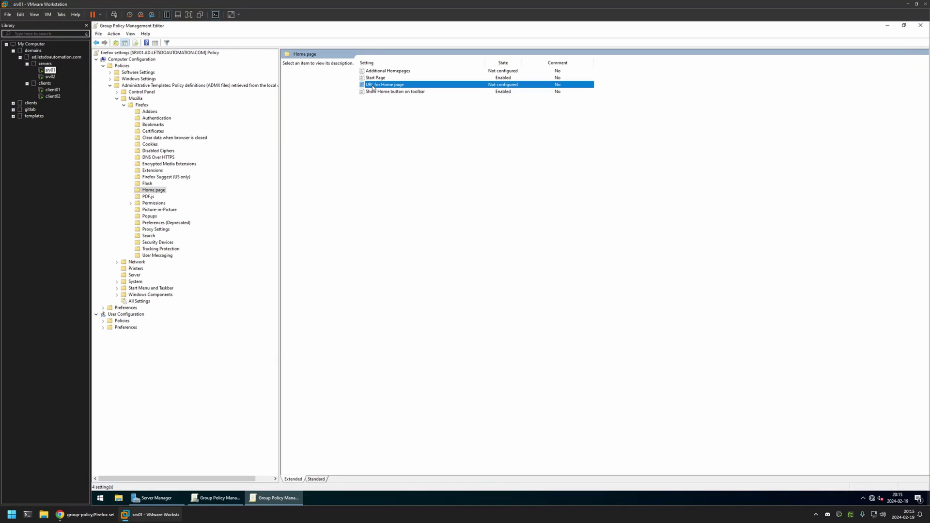
pyautogui.moveTo(277, 133); pyautogui.dragTo(444, 132)
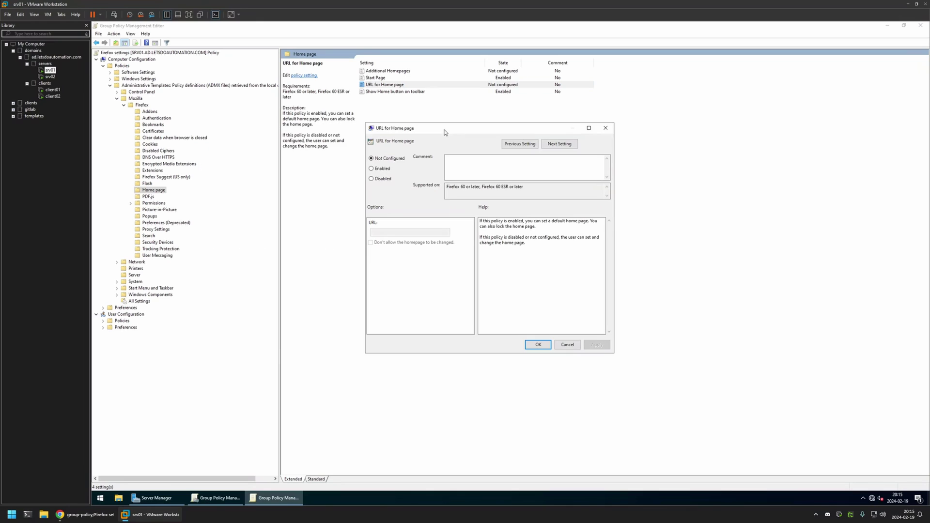
pyautogui.click(371, 168)
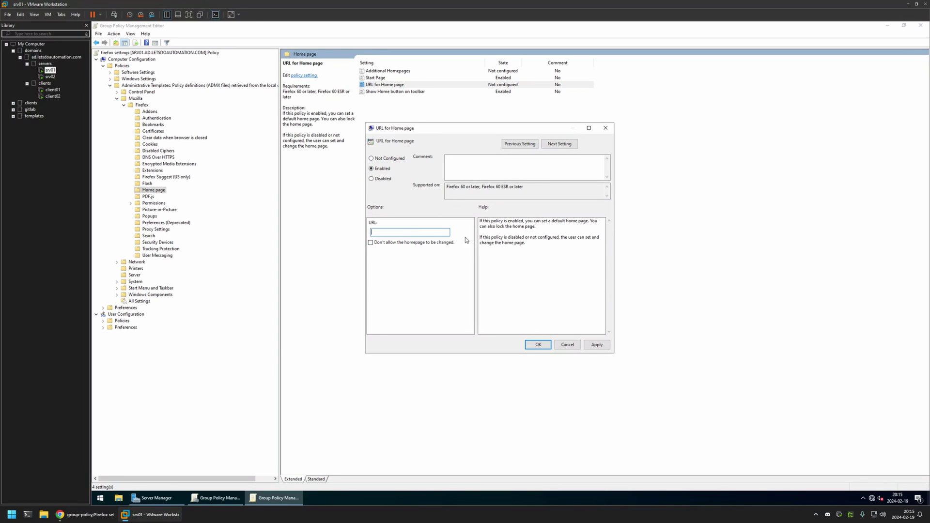
pyautogui.write('https://duckduk')
pyautogui.write('kgo.com')
pyautogui.click(401, 244)
pyautogui.click(597, 345)
pyautogui.click(539, 345)
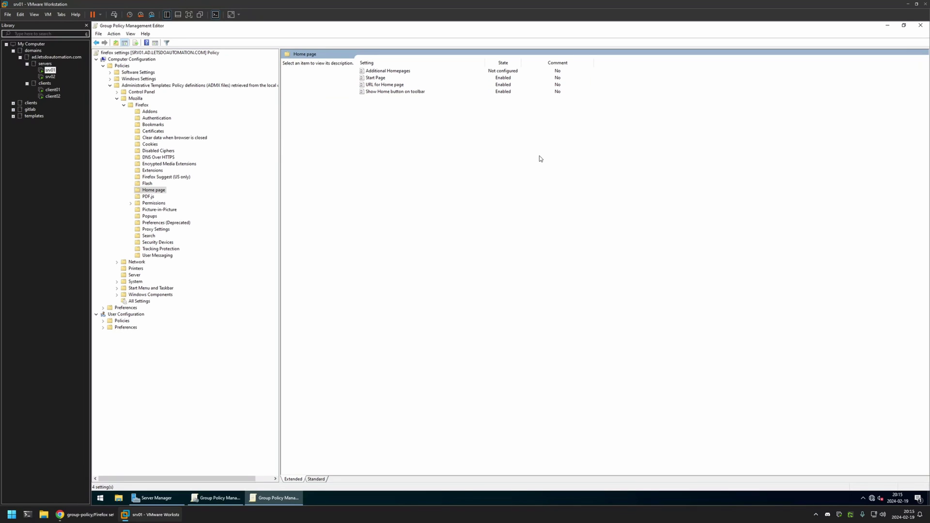
# Close the editor and set the firefox settings GPO Status to User configuration settings disabled
pyautogui.click(920, 25)
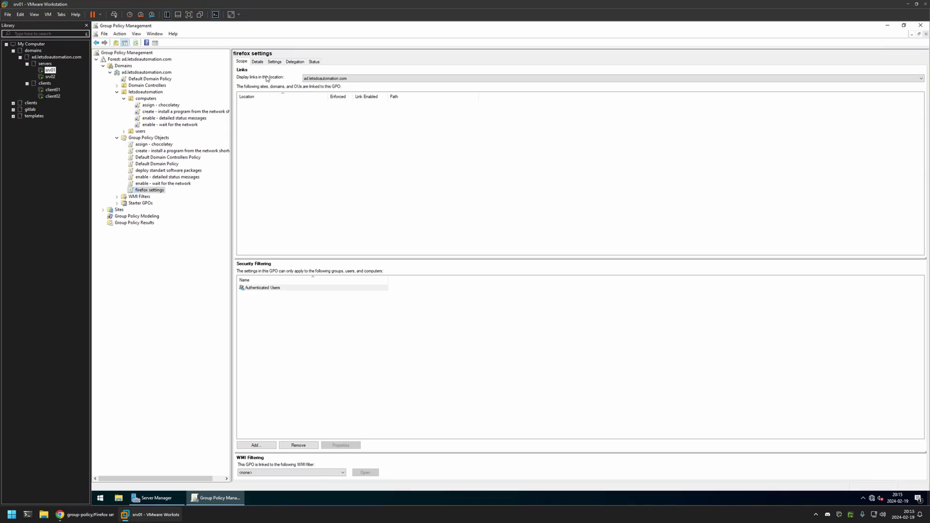
pyautogui.click(257, 62)
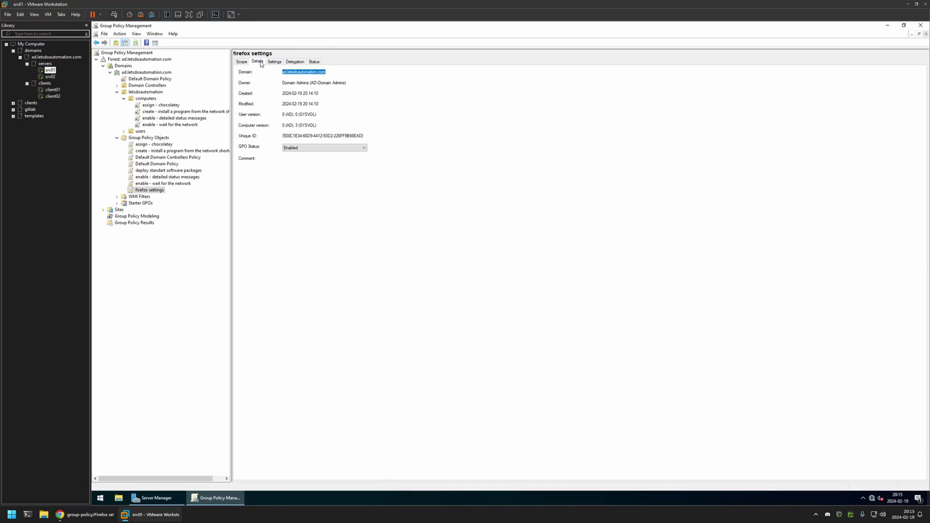
pyautogui.click(305, 148)
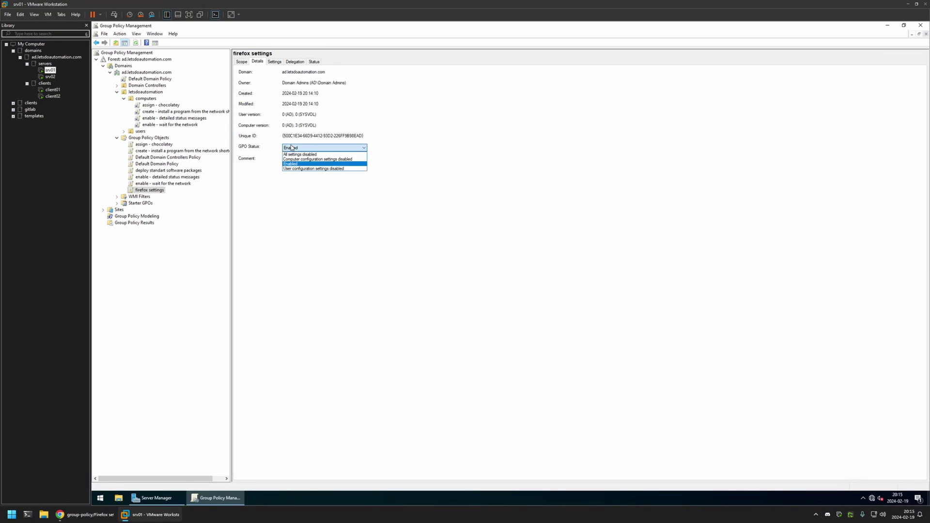
pyautogui.click(309, 169)
pyautogui.click(528, 273)
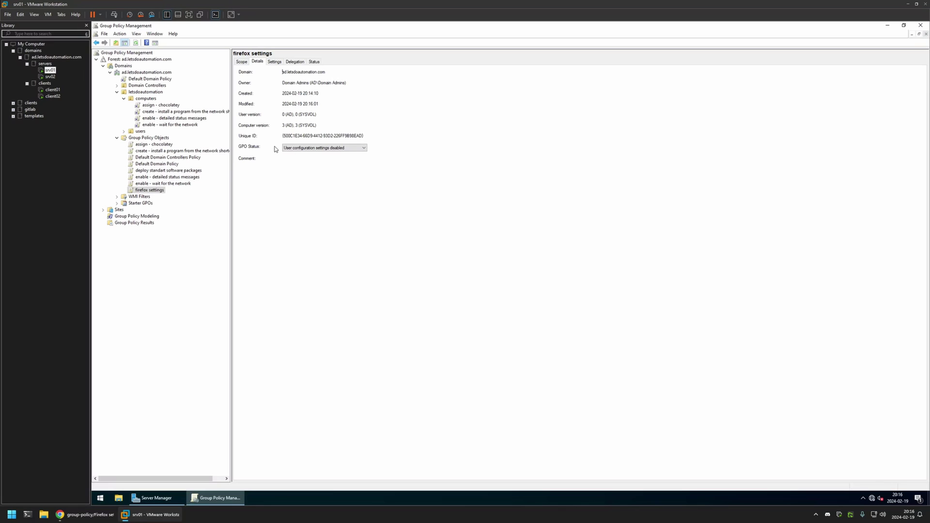
# Drag firefox settings onto the computers OU and confirm the link, making it link order 5
pyautogui.click(150, 105)
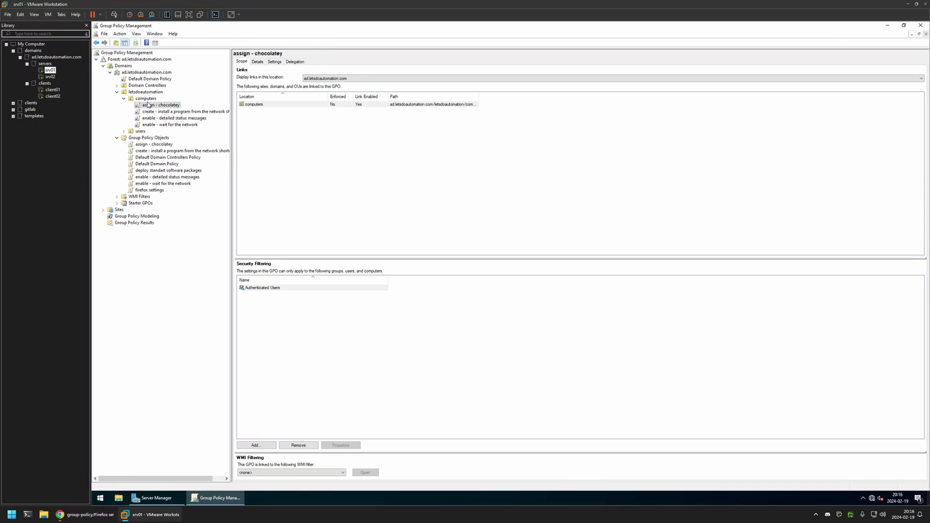
pyautogui.click(148, 99)
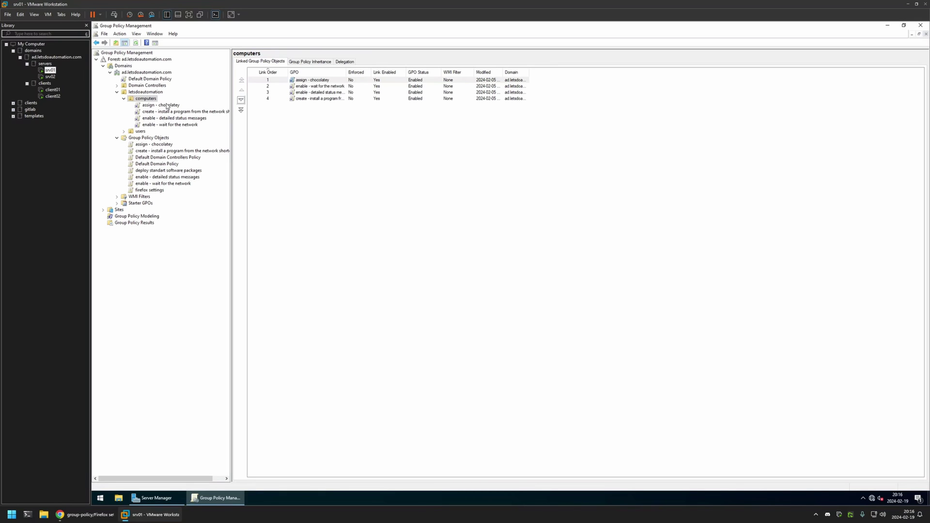
pyautogui.moveTo(155, 194); pyautogui.dragTo(148, 101)
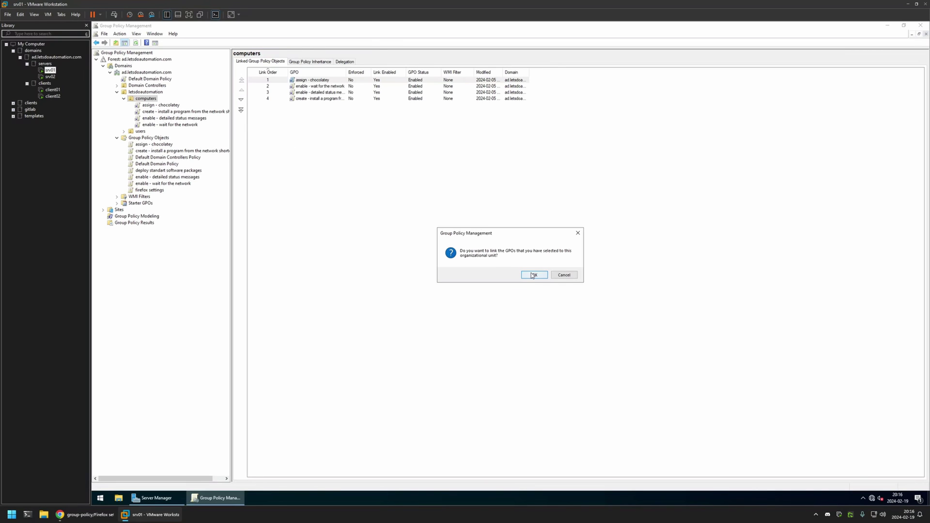
pyautogui.click(533, 275)
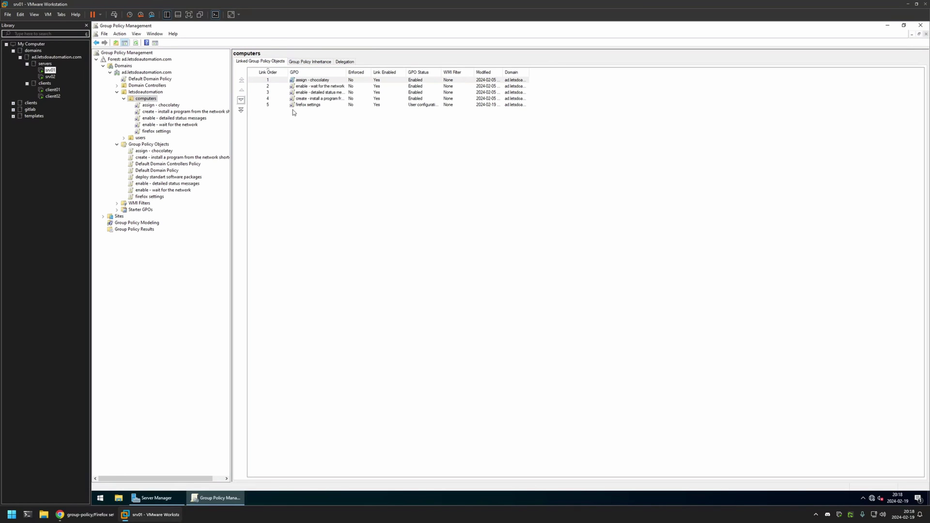
# Launch Firefox from the client01 desktop to see its default New Tab page
pyautogui.click(53, 90)
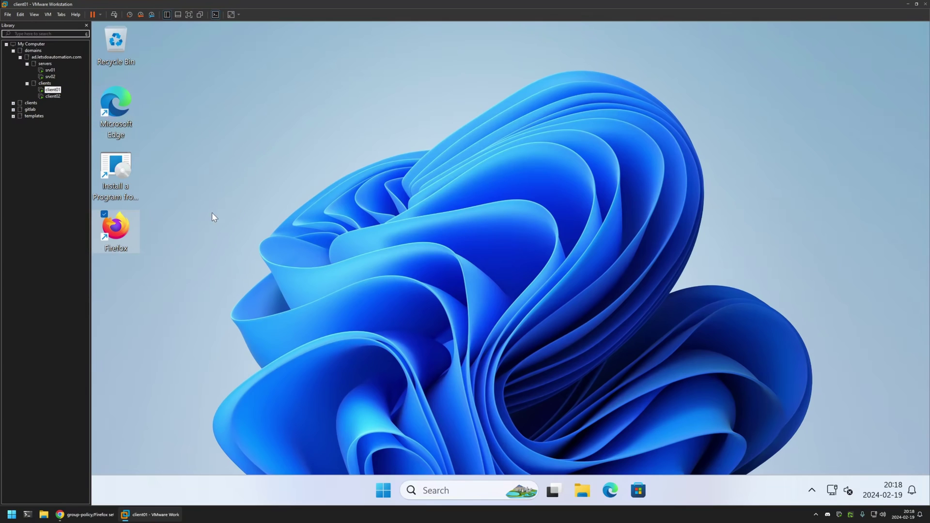
pyautogui.doubleClick(115, 230)
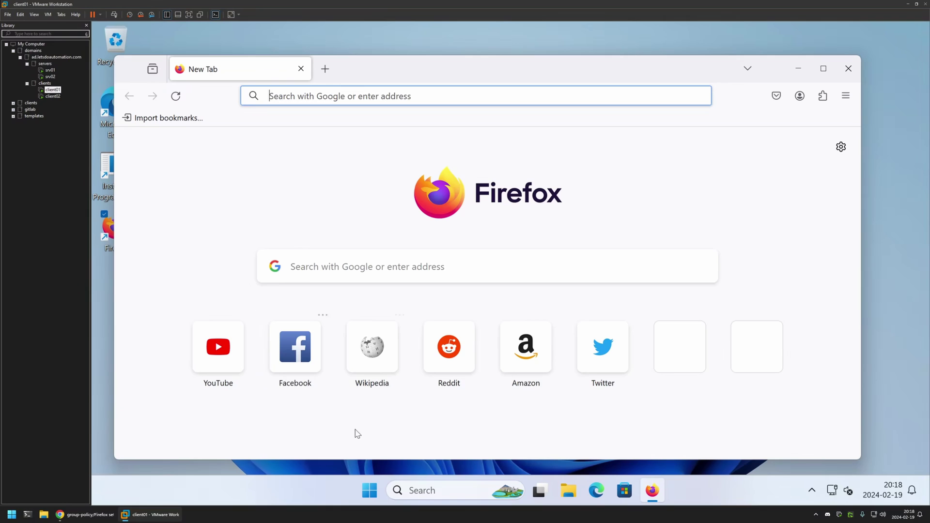
# Run gpupdate in a Command Prompt on client01, then minimize it and return to Firefox
pyautogui.click(369, 488)
pyautogui.write('cmd')
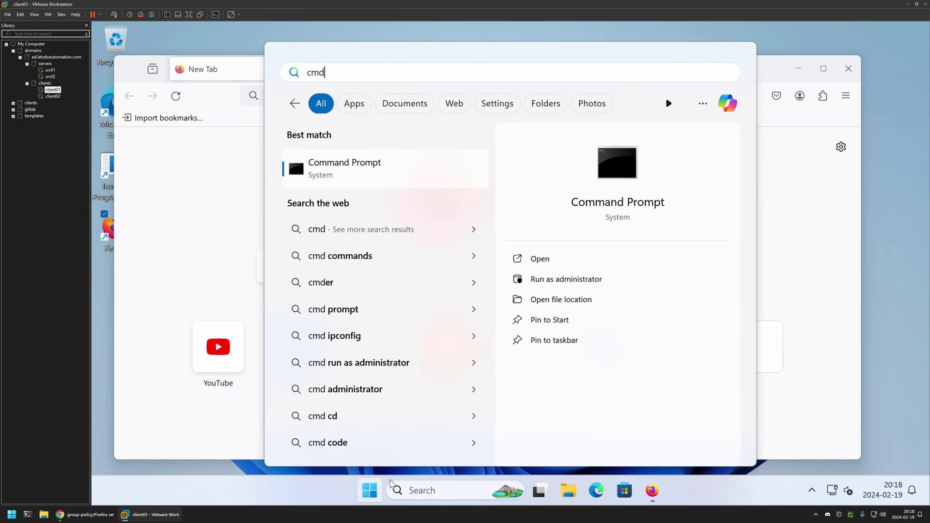
pyautogui.press('Return')
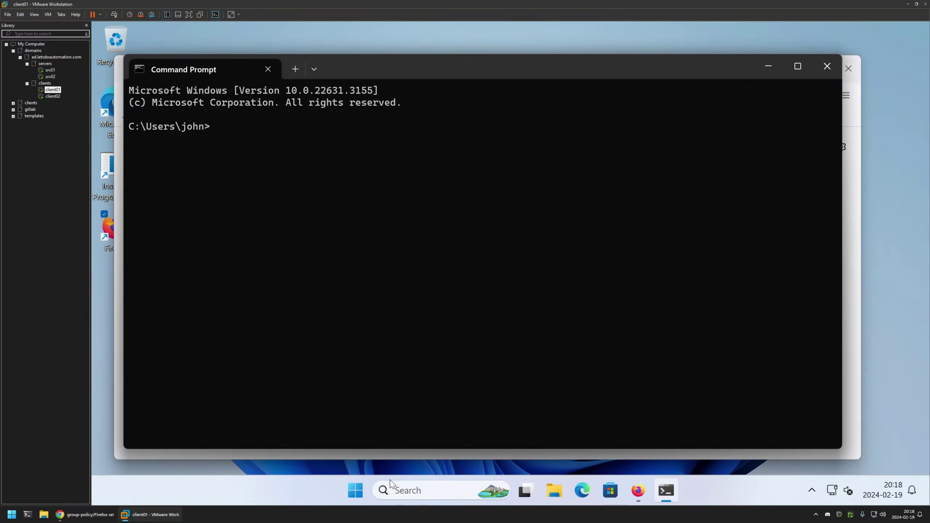
pyautogui.write('gpupdate')
pyautogui.press('Return')
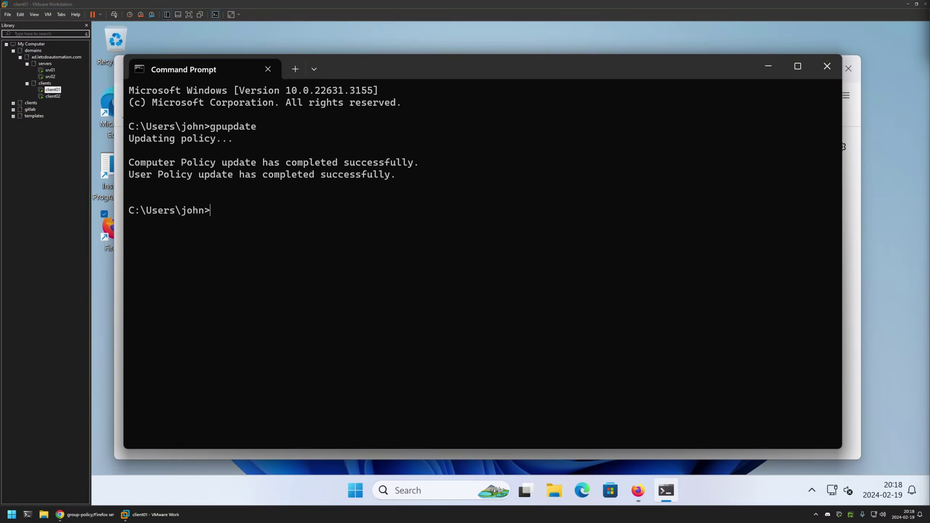
pyautogui.click(768, 66)
pyautogui.click(352, 164)
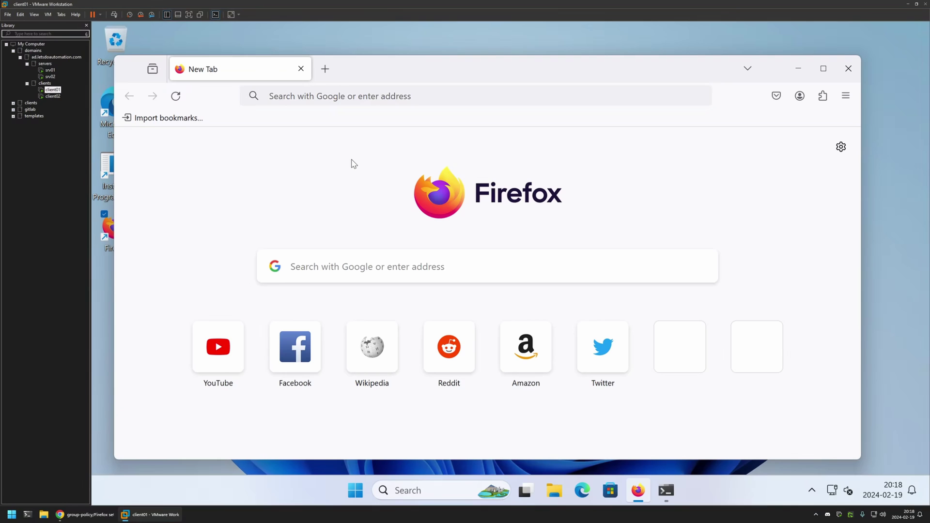
# Close and relaunch Firefox to confirm it opens on duckduckgo.com with a Home button
pyautogui.click(301, 69)
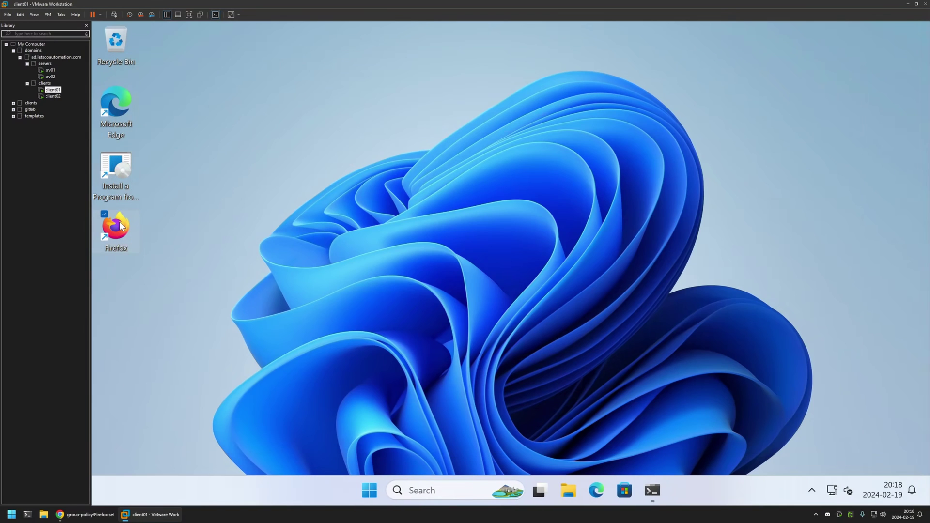
pyautogui.doubleClick(121, 226)
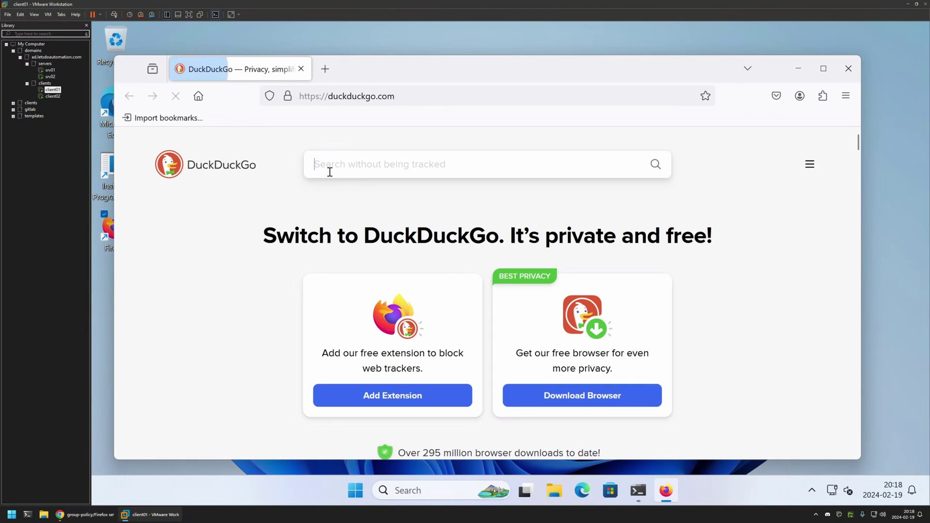